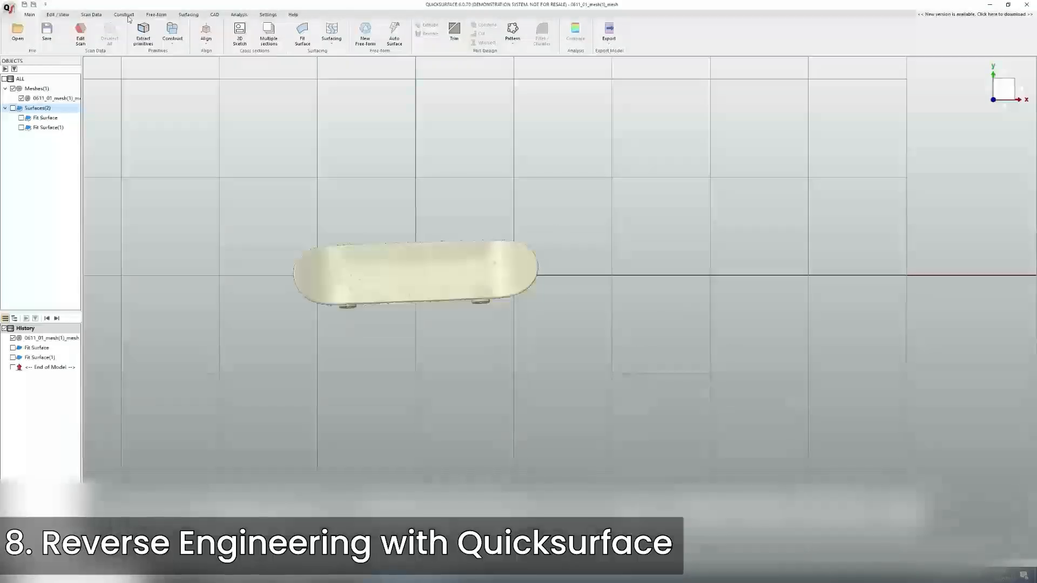
- Construct a symmetry plane through the skateboard scan mesh and rebuild it to fit the mesh
left_click(127, 17)
left_click(218, 32)
left_click_drag(285, 276, 580, 268)
left_click(137, 206)
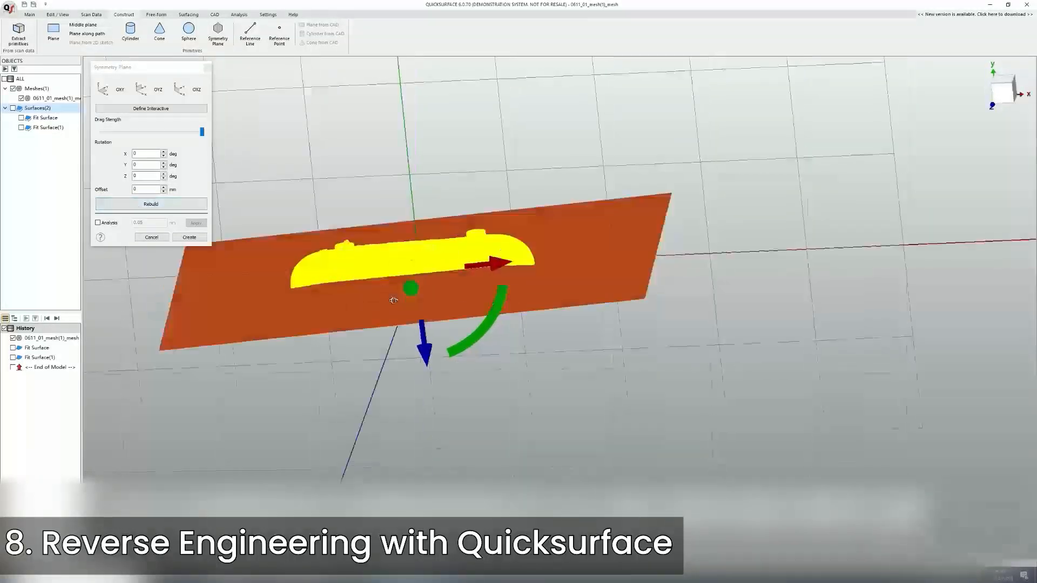
- Align the scan to the coordinate system with the Symmetry Plane on OXY and the Plane feature on OXZ
left_click(29, 14)
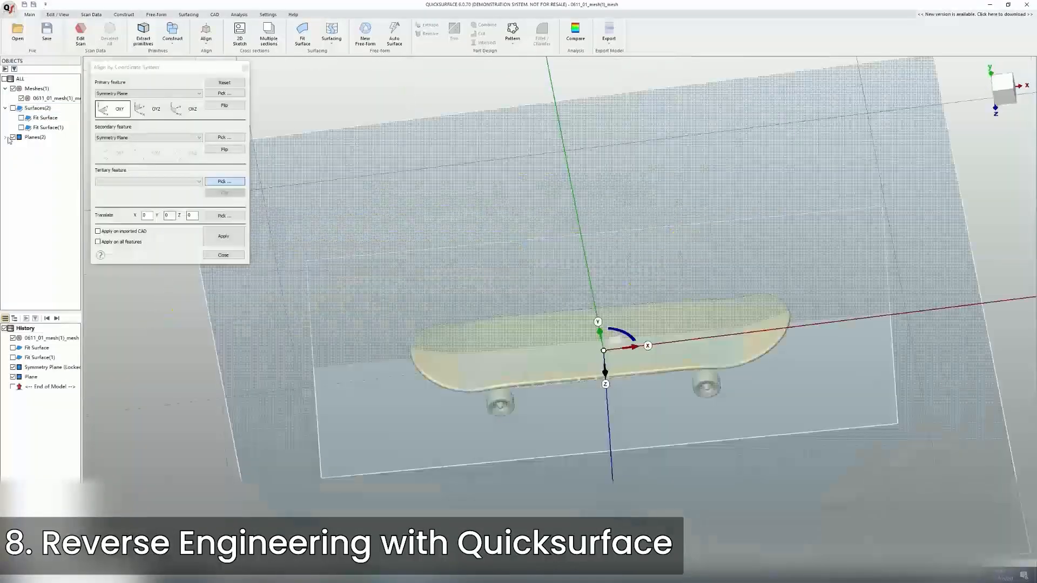
left_click(6, 138)
left_click(22, 147)
left_click(225, 138)
left_click(496, 292)
middle_click_drag(632, 373, 607, 377)
left_click(223, 236)
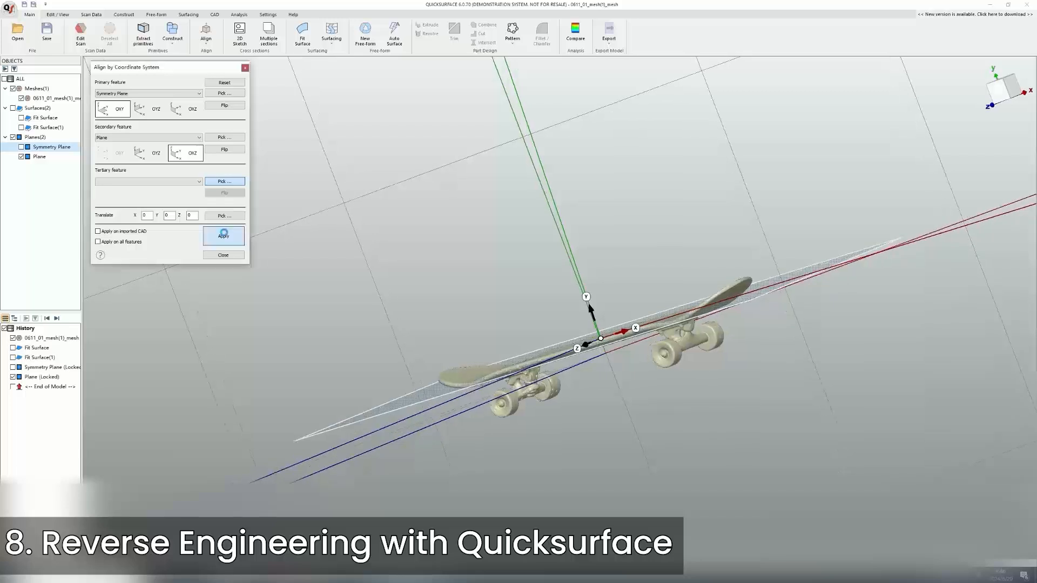
- Check the alignment in the right and front views, then finish aligning and hide the Plane feature
middle_click_drag(702, 270, 845, 227)
mouse_move(1003, 92)
left_click(1003, 165)
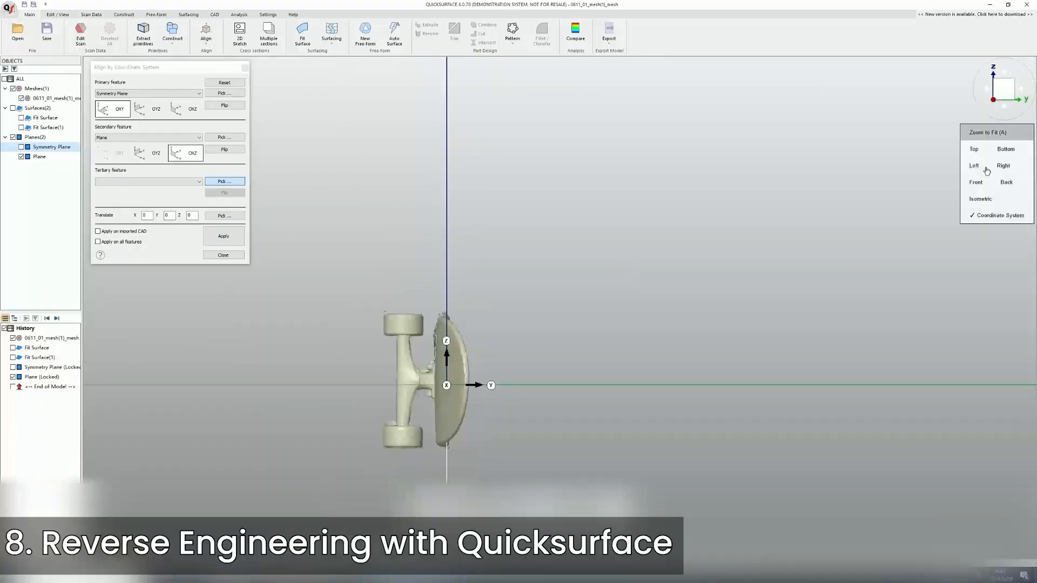
left_click(975, 182)
left_click(228, 236)
left_click(245, 68)
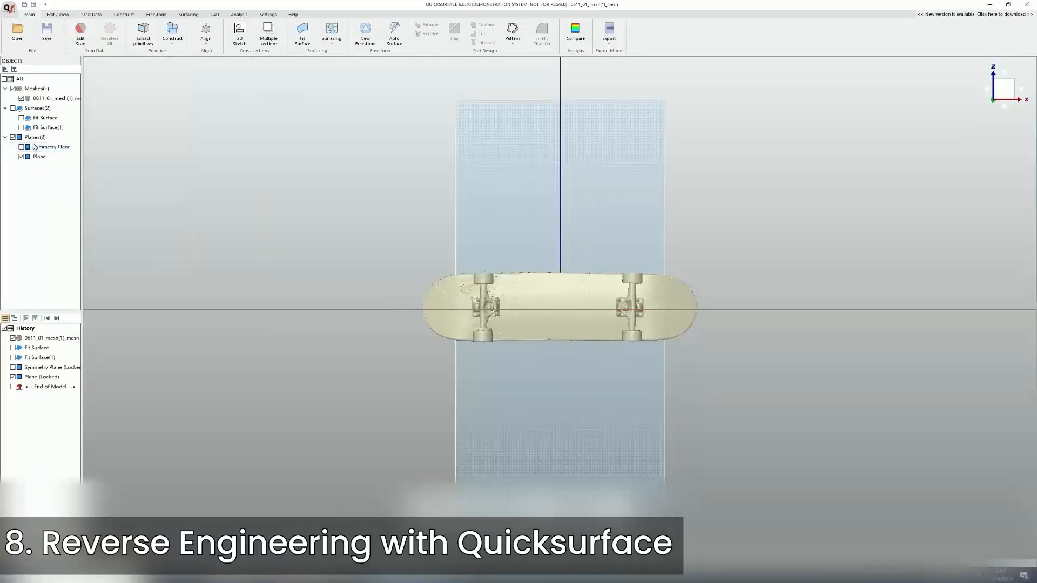
left_click(21, 157)
mouse_move(521, 338)
middle_mouse_down()
mouse_move(549, 351)
mouse_move(569, 296)
middle_mouse_up()
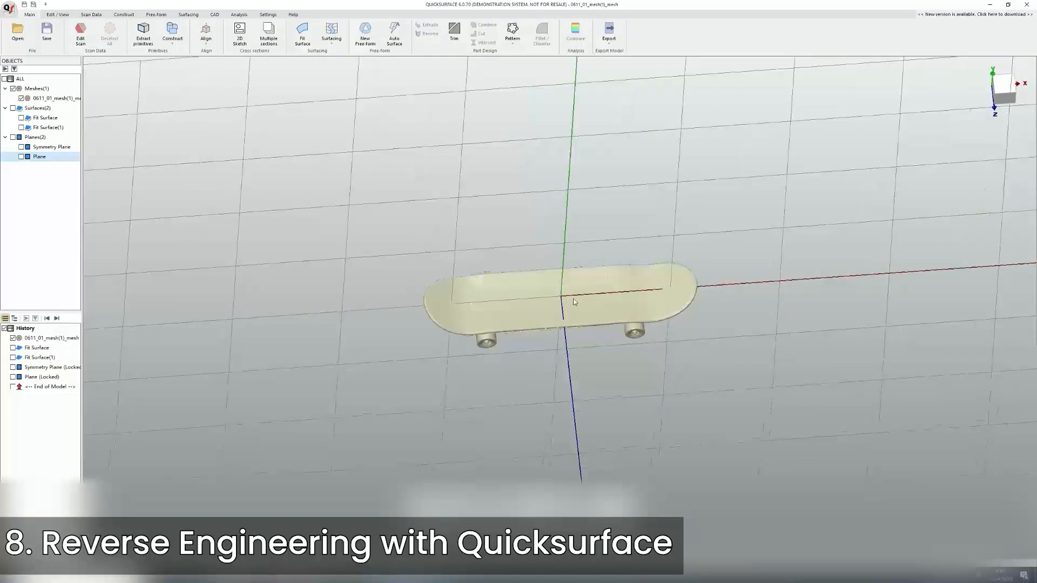
- Create a 2D sketch parallel to OXZ for an extruded surface, using the mesh outline as its reference
left_click(239, 37)
left_click(149, 104)
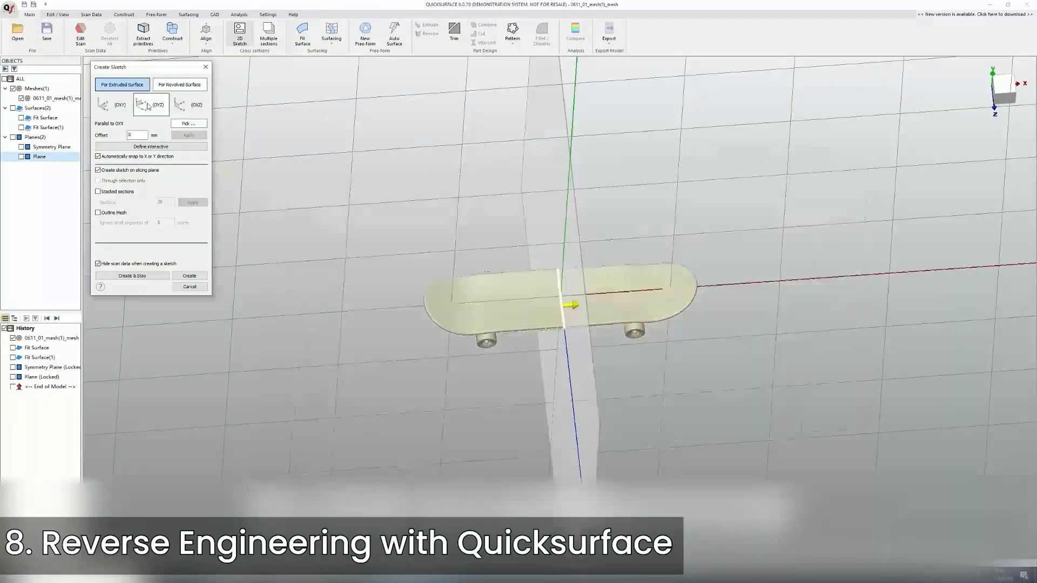
left_click(189, 104)
left_click(98, 193)
left_click(98, 193)
left_click(98, 214)
middle_click_drag(534, 226, 548, 262)
mouse_move(564, 306)
left_mouse_down()
mouse_move(565, 330)
mouse_move(565, 305)
left_mouse_up()
mouse_move(566, 304)
middle_mouse_down()
mouse_move(539, 367)
mouse_move(545, 289)
middle_mouse_up()
scroll(543, 287, "up", 5)
mouse_move(530, 333)
middle_mouse_down()
mouse_move(558, 420)
mouse_move(556, 397)
middle_mouse_up()
left_click(198, 280)
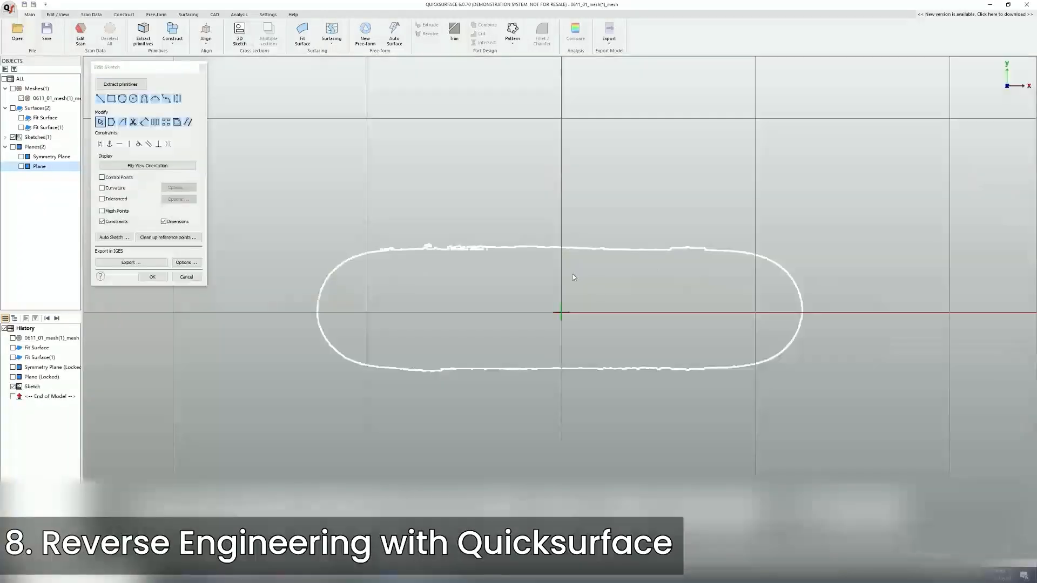
- Trace the deck outline with two horizontal lines joined by chains of tangent arcs at both ends, and finish the sketch
left_click(389, 249)
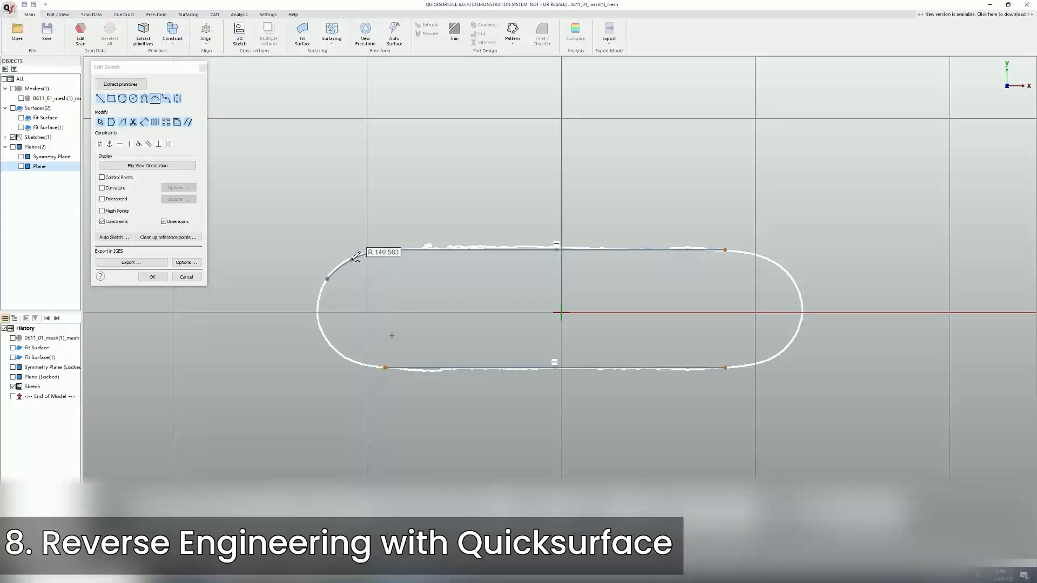
left_click(319, 311)
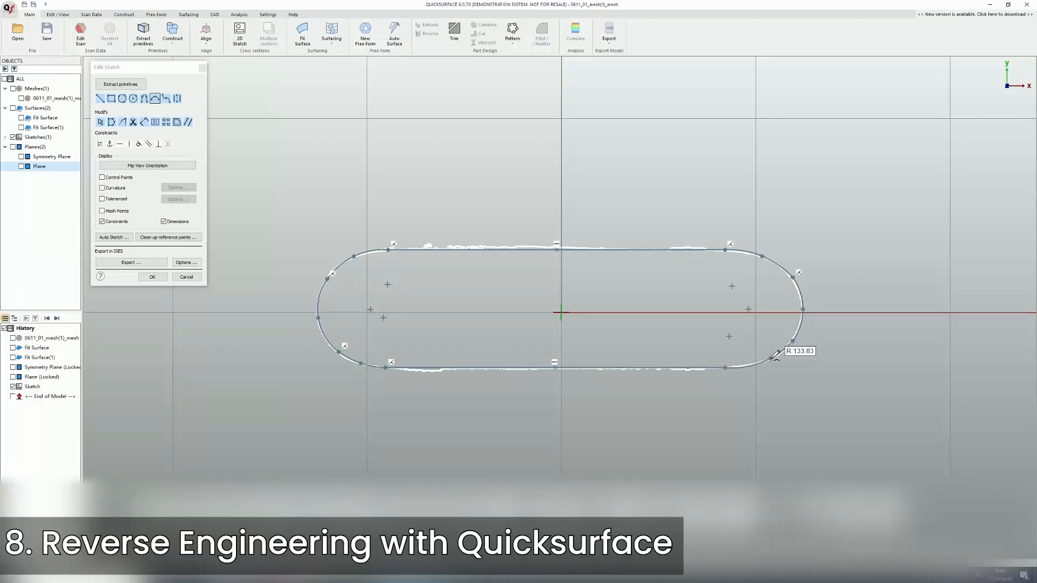
left_click(153, 277)
- Extrude the closed deck outline into a new two-sided solid and hide it
mouse_move(569, 362)
middle_mouse_down()
mouse_move(535, 343)
mouse_move(565, 319)
mouse_move(667, 405)
middle_mouse_up()
left_click(573, 411)
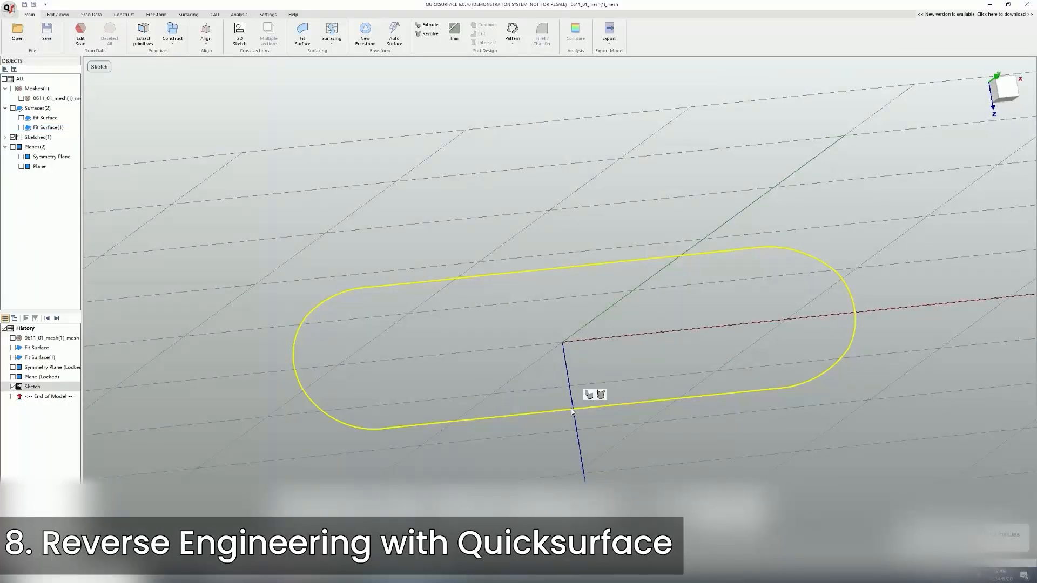
left_click(589, 395)
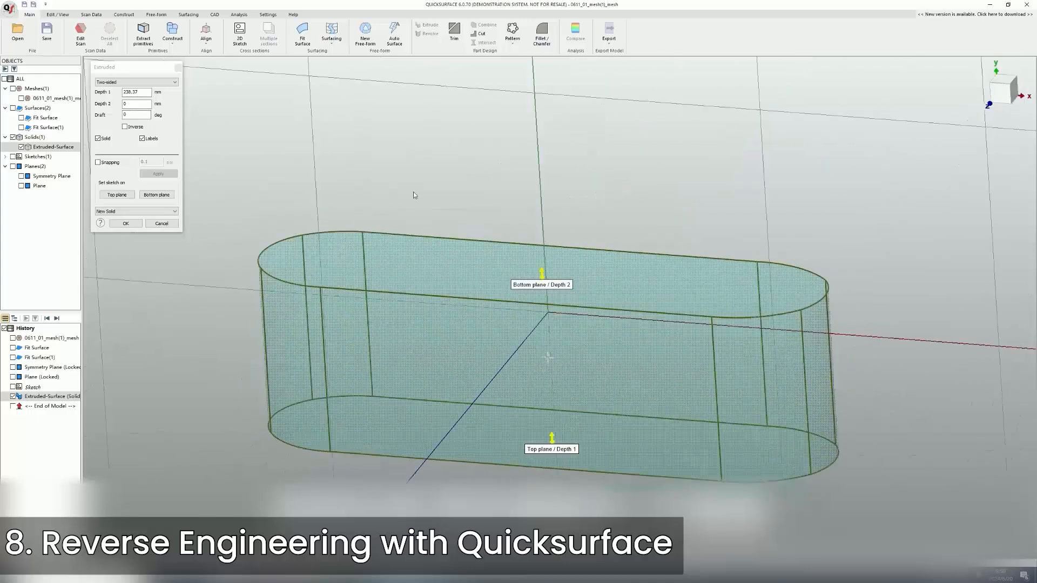
left_click(125, 223)
left_click(13, 137)
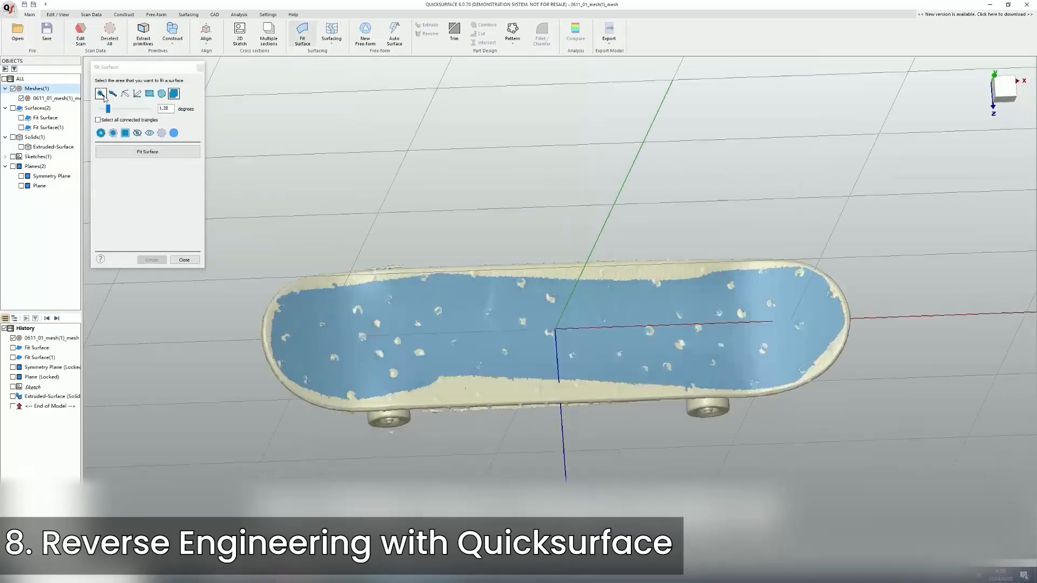
- Fit a refined surface to the deck's top face with a 4.72 degree selection and 20 control points in U and V
left_click_drag(108, 109, 131, 110)
middle_click_drag(589, 254, 559, 243)
left_click(153, 155)
double_click(104, 178)
type("20")
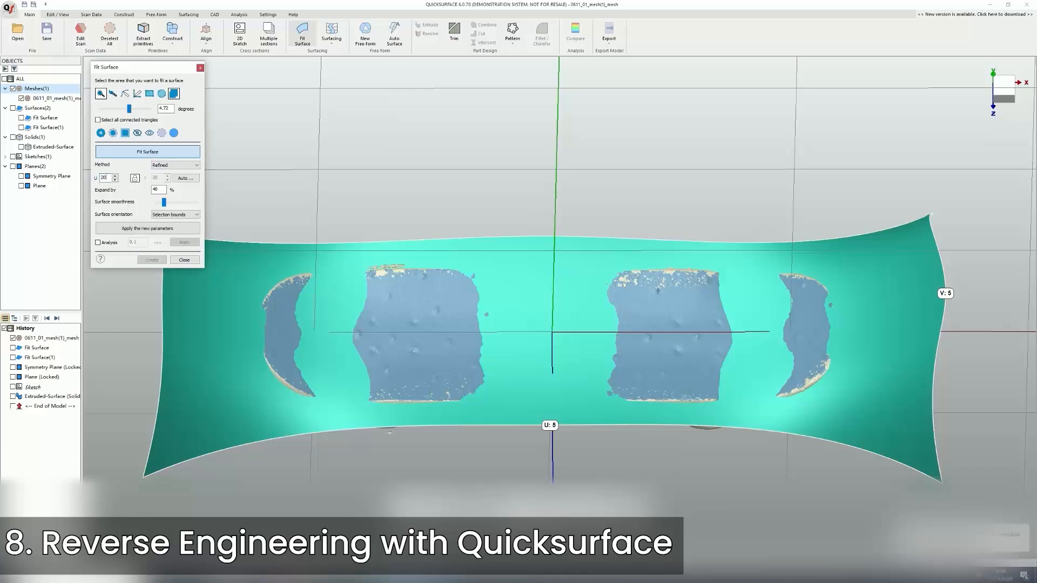
left_click(147, 227)
left_click(521, 305)
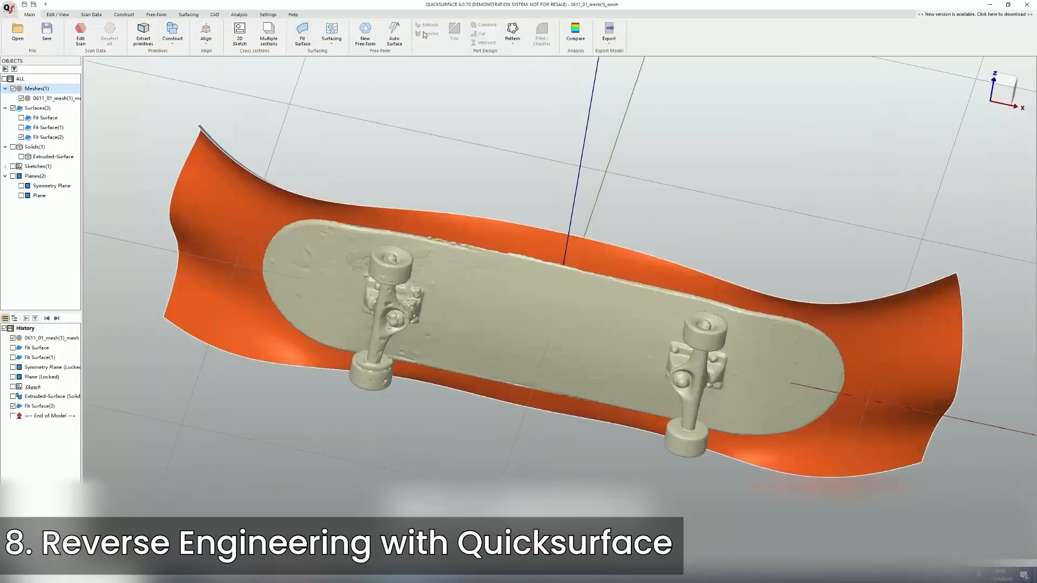
left_click(151, 260)
- Fit a second refined surface to the deck's underside with 20 control points in U and V
left_click(113, 94)
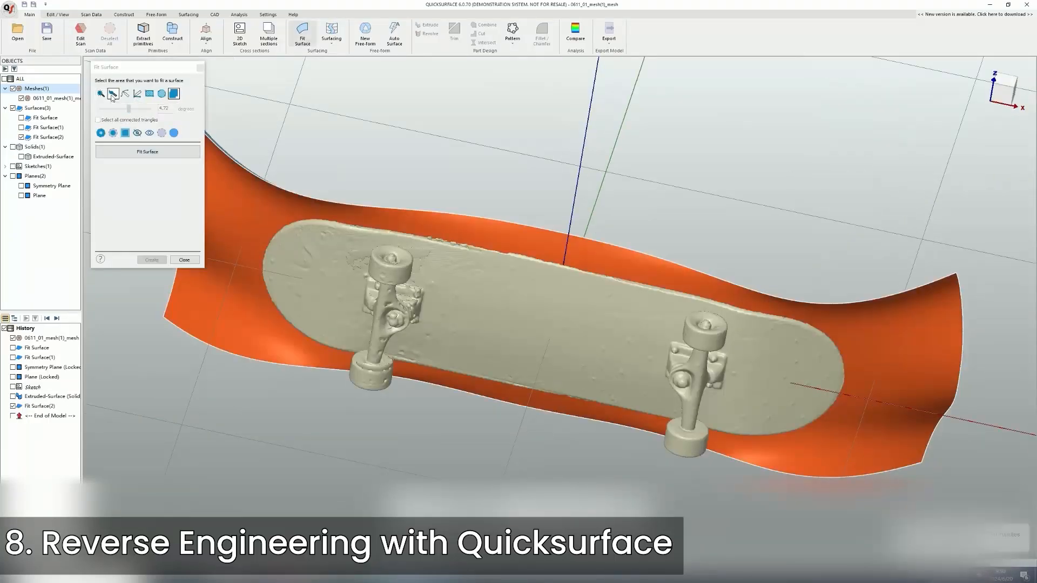
left_click(100, 93)
left_click(531, 327)
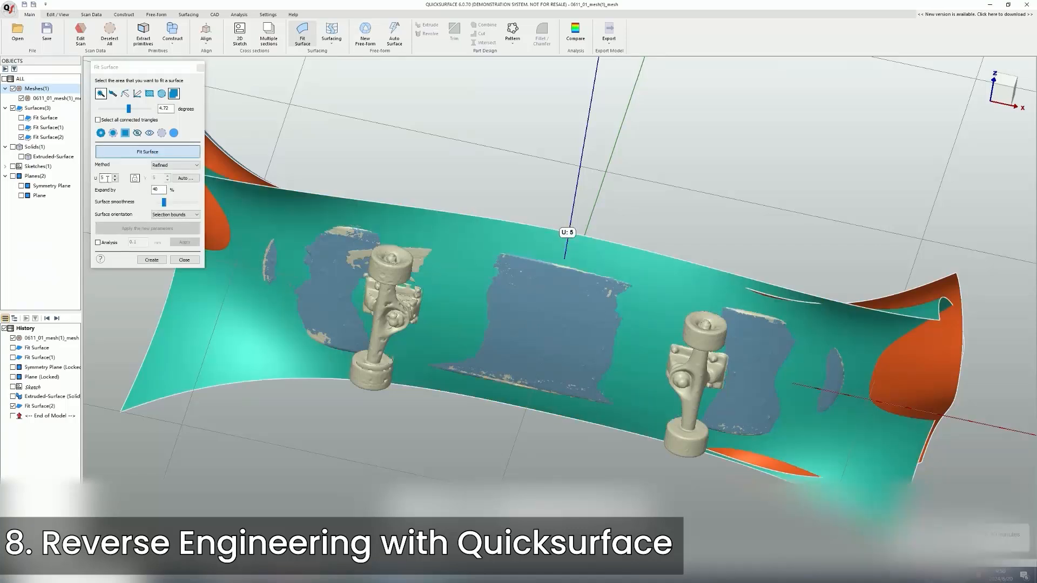
left_click(147, 229)
left_click(530, 305)
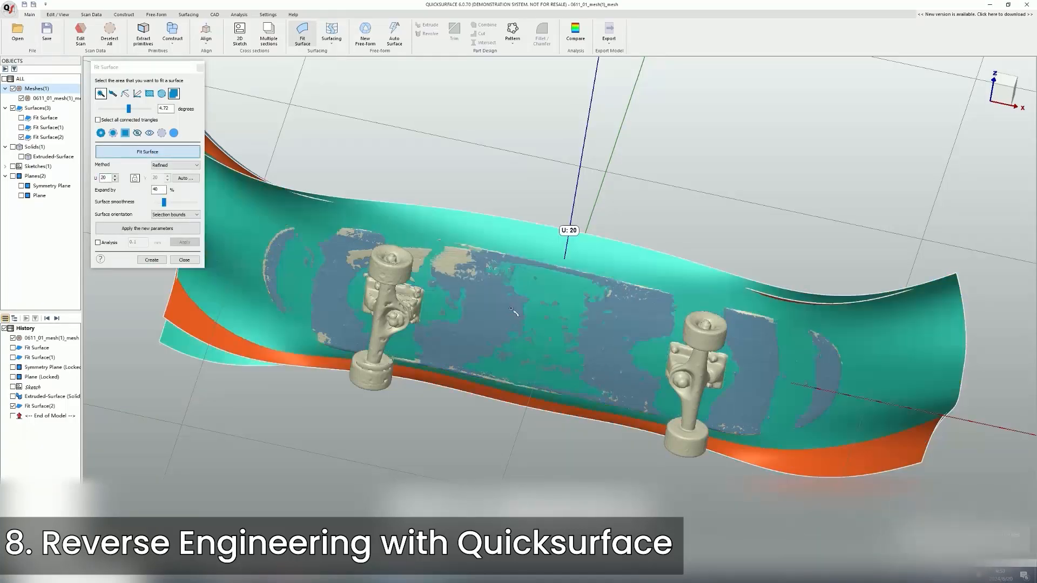
middle_click_drag(529, 281, 502, 421)
left_click(151, 260)
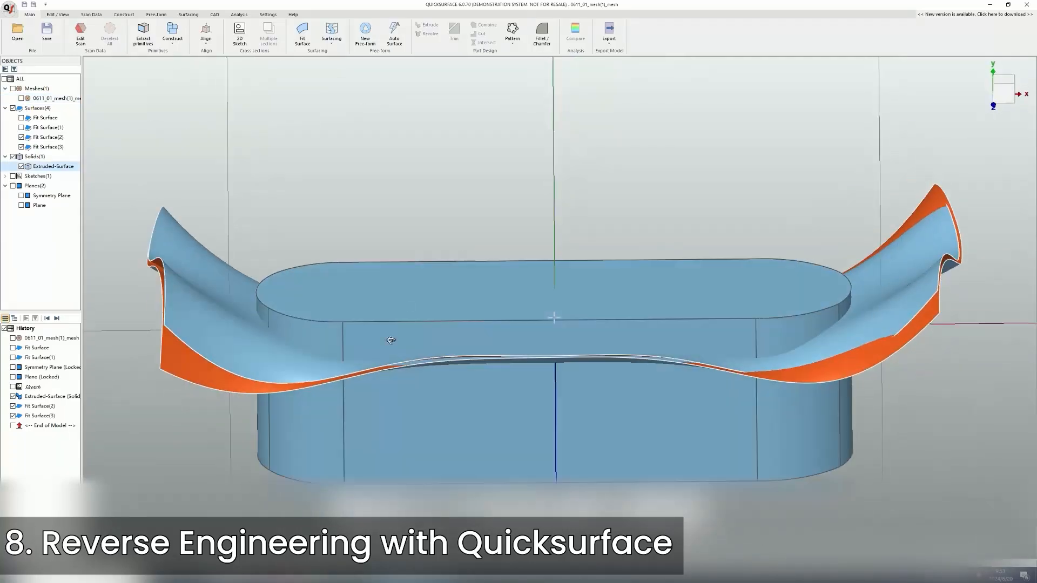
- Trim the extruded solid and both fitted surfaces against each other, removing the excess regions outside the deck
left_click(391, 340)
left_click(346, 369, "ctrl")
left_click(502, 361, "ctrl")
left_click(455, 34)
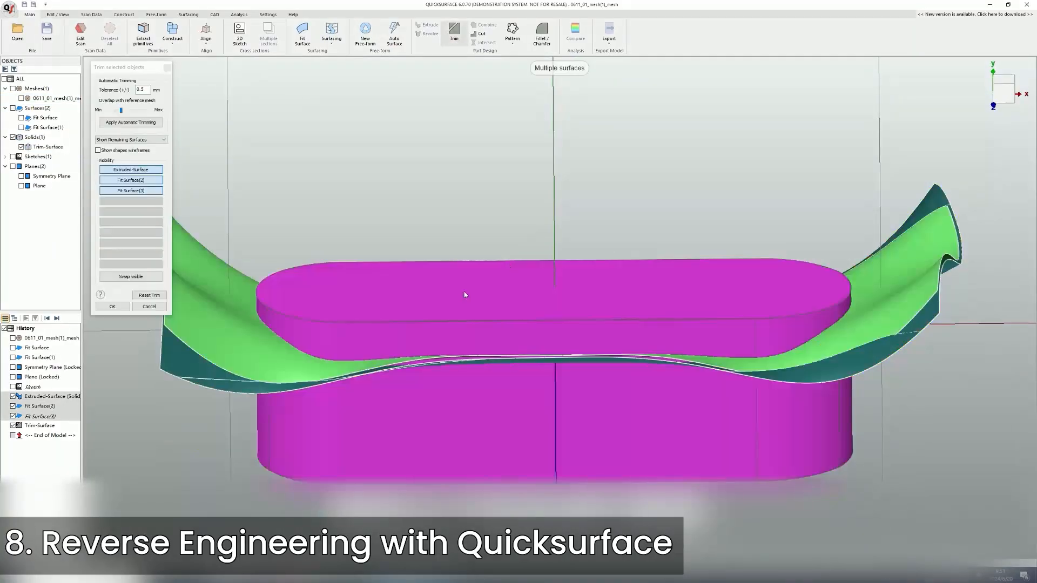
middle_click_drag(462, 294, 452, 355)
left_click(452, 354)
left_click(452, 357)
left_click(829, 392)
left_click(609, 415)
left_click(823, 380)
- Remove the remaining excess regions so only the thin curved deck is left, and accept the trim
middle_click_drag(360, 319, 573, 171)
left_click(438, 247)
left_click(438, 247)
middle_click_drag(478, 211, 341, 459)
scroll(340, 459, "up", 3)
scroll(593, 381, "down", 5)
middle_click_drag(593, 380, 590, 475)
right_click_drag(591, 475, 495, 250)
left_click(606, 43)
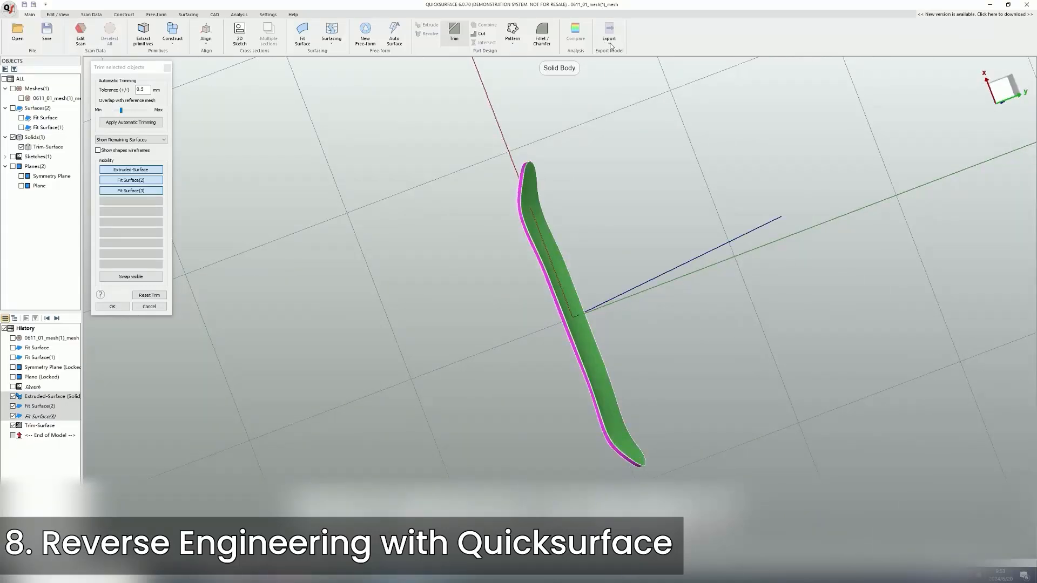
left_click(120, 306)
- Compare the trimmed deck with the scan mesh and start exporting the model
right_click_drag(592, 266, 508, 227)
left_click(21, 99)
left_click(22, 98)
left_click(609, 50)
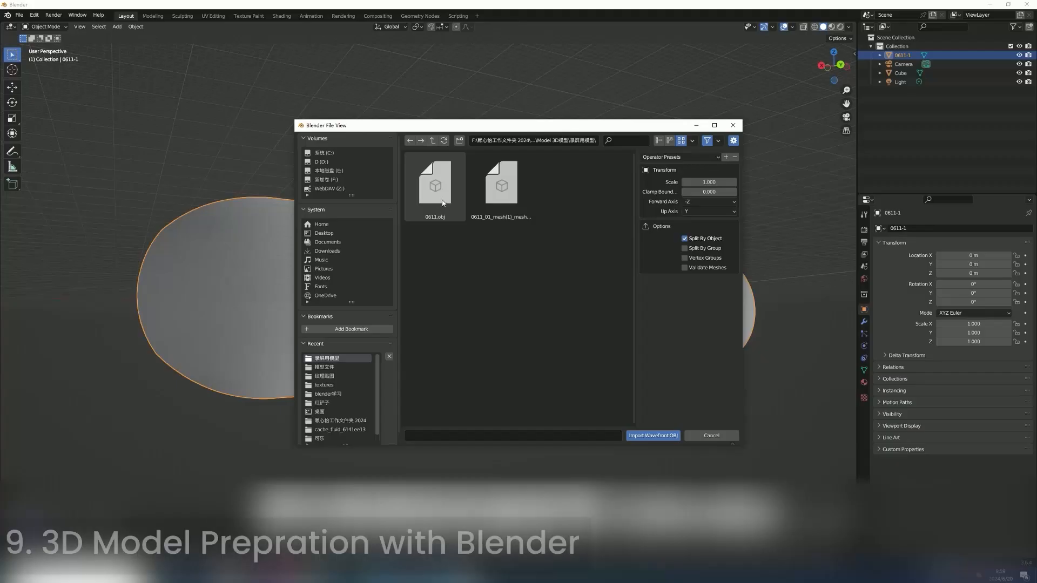
- Switch to Blender, import the 0611.obj scan and delete the default Cube
left_click(663, 436)
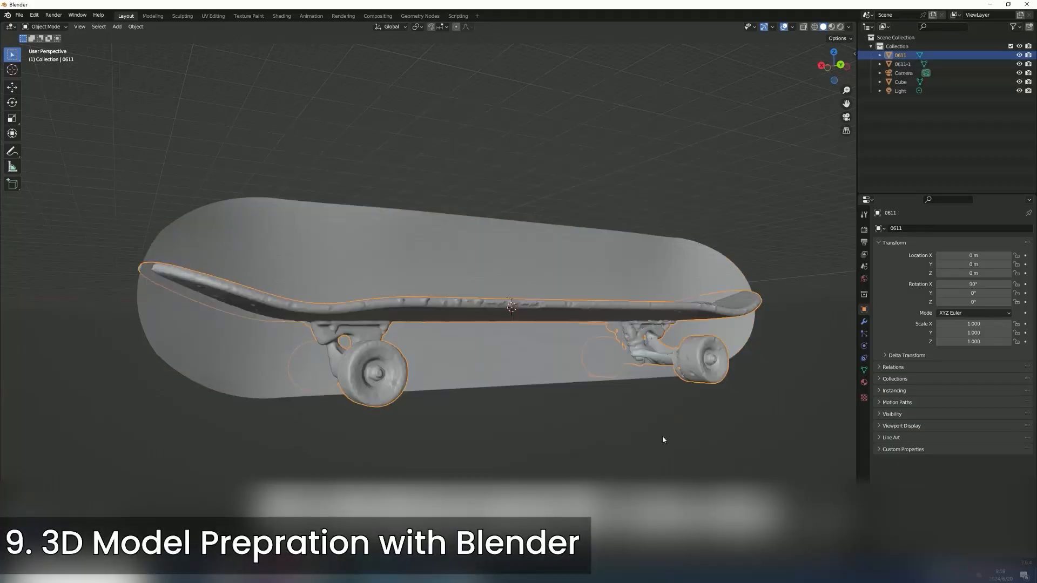
scroll(663, 436, "down", 1)
left_click(900, 82)
key("Delete")
- Scale the 0611 and 0611-1 objects down together, refining the size in front view
left_click(900, 55)
left_click(901, 64, "shift")
key("s")
left_click(522, 315)
key("KP_1")
scroll(523, 315, "up", 16)
scroll(529, 316, "down", 2)
key("s")
left_click(485, 331)
scroll(487, 329, "up", 8)
- Apply the object transforms of both imported skateboard meshes
left_click(488, 331)
key("ctrl+a")
left_click(488, 357)
left_click(525, 346, "shift")
key("ctrl+a")
left_click(525, 370)
left_click(523, 390)
- Rotate the 0611-1 deck 90° about the X axis to lie over the scanned skateboard
middle_click_drag(524, 390, 483, 372)
left_click(12, 102)
left_click_drag(451, 308, 453, 351)
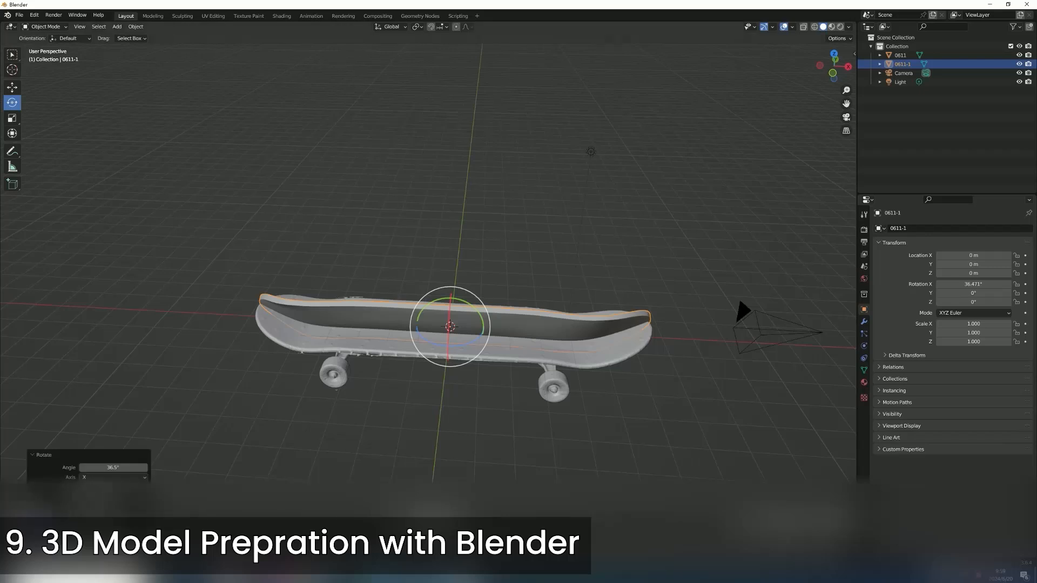
key("Return")
left_click(405, 384)
middle_click_drag(406, 378, 409, 416)
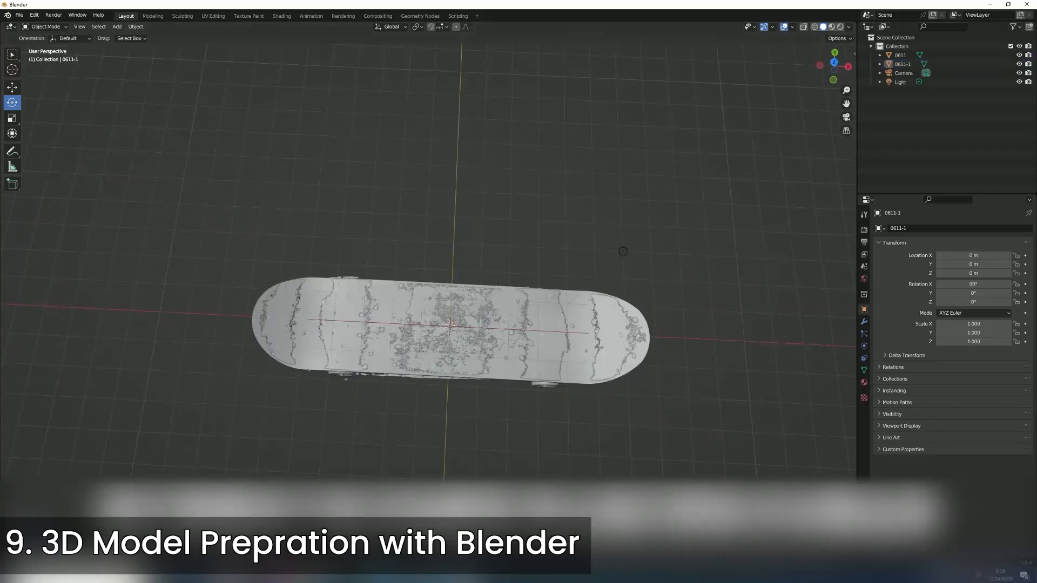
- Hide the 0611-1 deck, leaving the scanned skateboard in view
left_click(503, 347)
key("h")
middle_click_drag(503, 347, 563, 398)
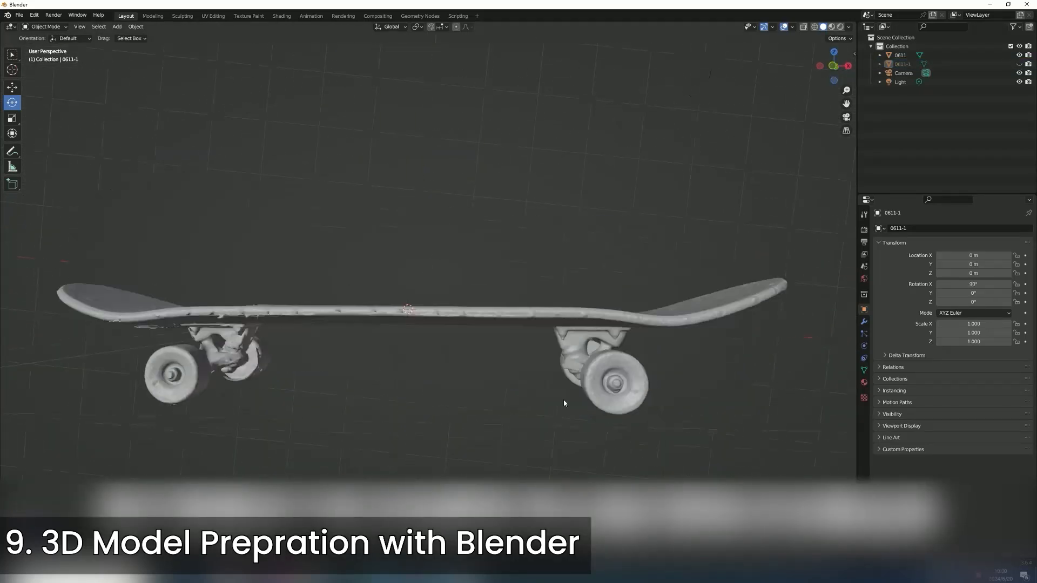
- In Edit Mode with X-ray on, select one truck and its wheels on the 0611 scan and separate them into their own object
left_click(563, 398)
left_click(46, 27)
left_click(46, 46)
scroll(650, 357, "up", 6)
key("KP_1")
key("alt+z")
left_click_drag(264, 201, 564, 484)
scroll(440, 319, "down", 4)
middle_click_drag(436, 310, 440, 323)
scroll(444, 324, "up", 1)
key("p")
left_click(461, 325)
- Hide the original 0611 scan and turn off X-ray to isolate the separated truck
left_click(1019, 55)
right_click(448, 323)
middle_click_drag(573, 291, 448, 286)
scroll(449, 286, "up", 2)
middle_click_drag(593, 385, 586, 98)
key("alt+z")
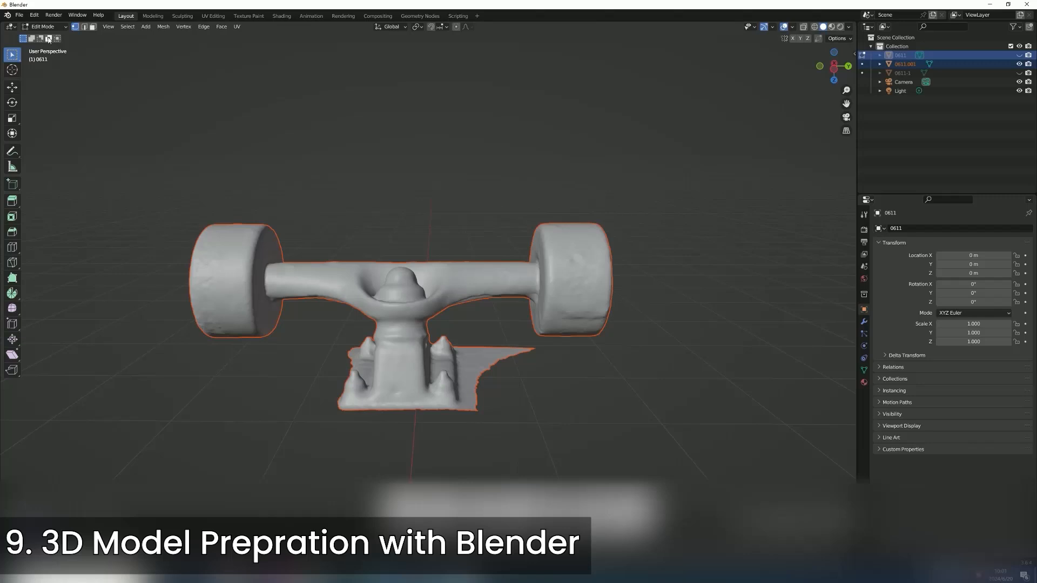
- Edit the 0611.001 truck mesh with X-ray on and delete a narrow strip of leftover deck geometry beside the baseplate
left_click_drag(462, 415, 463, 417)
left_click(905, 64)
scroll(475, 362, "up", 1)
left_click(898, 56)
left_click(905, 64)
key("Tab")
left_click(906, 64)
key("Tab")
scroll(488, 377, "up", 1)
key("alt+z")
left_click_drag(459, 344, 459, 429)
key("x")
left_click(469, 385)
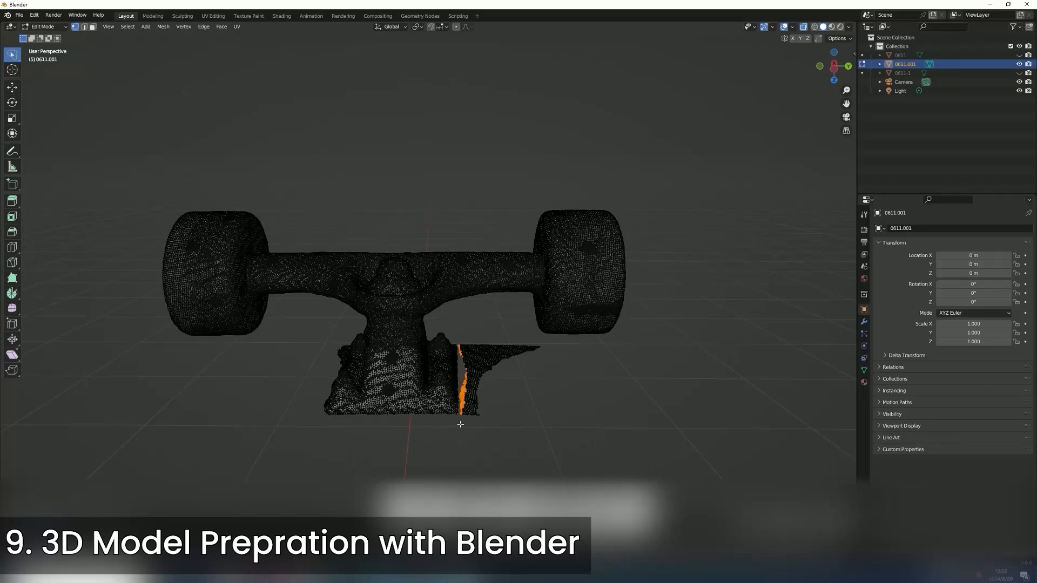
- Delete the remaining patches of leftover deck geometry around the truck's baseplate
left_click_drag(461, 356, 480, 422)
key("x")
left_click(476, 421)
mouse_move(260, 354)
middle_mouse_down()
mouse_move(462, 345)
mouse_move(432, 351)
middle_mouse_up()
left_click_drag(456, 319, 509, 386)
key("x")
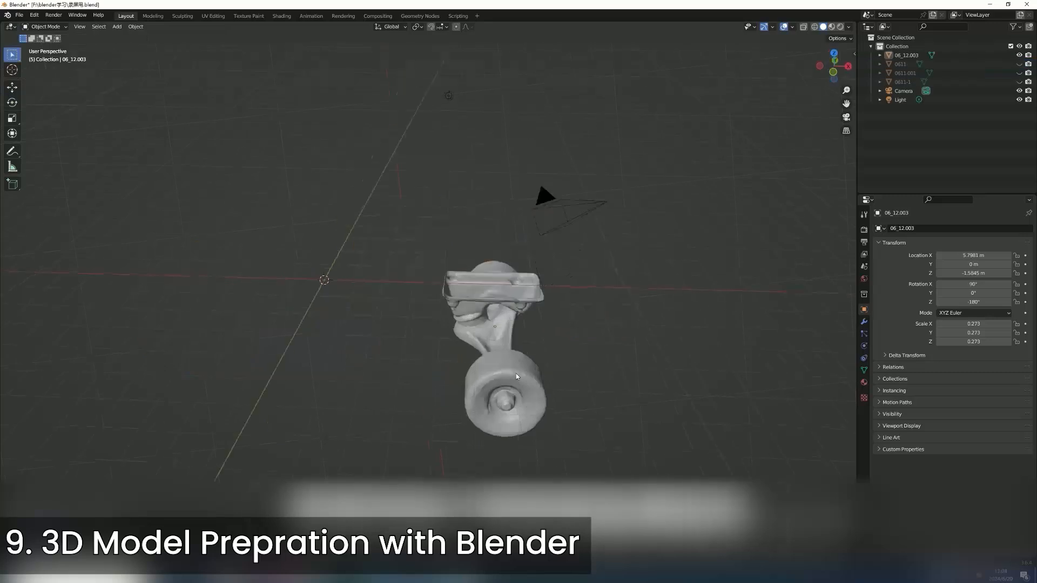
- Unhide the 0611-1 deck to show it together with the 06_12.003 truck
middle_click_drag(512, 409, 528, 342)
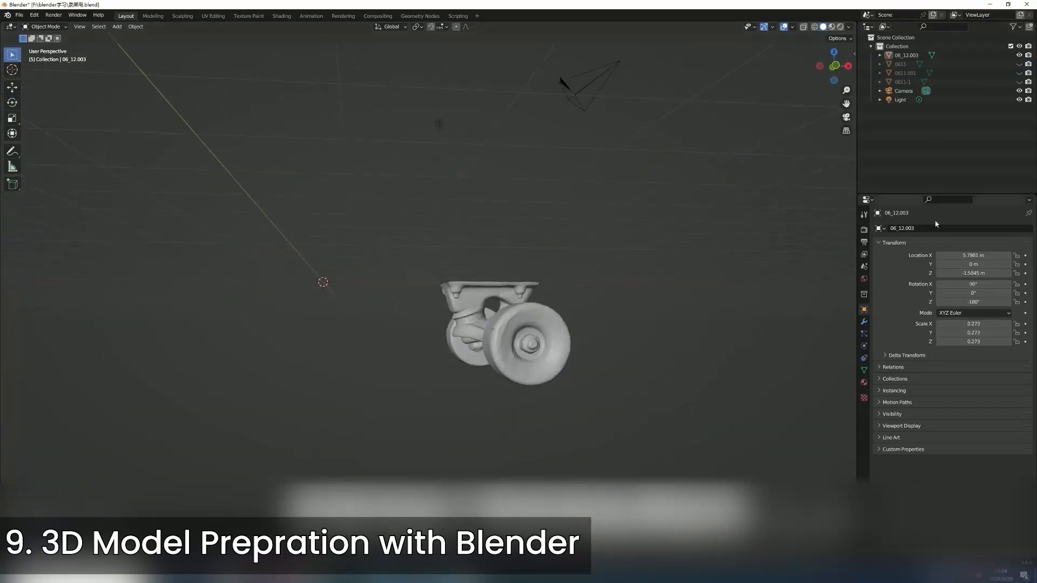
left_click(1019, 82)
middle_click_drag(589, 250, 488, 310)
scroll(535, 294, "down", 3)
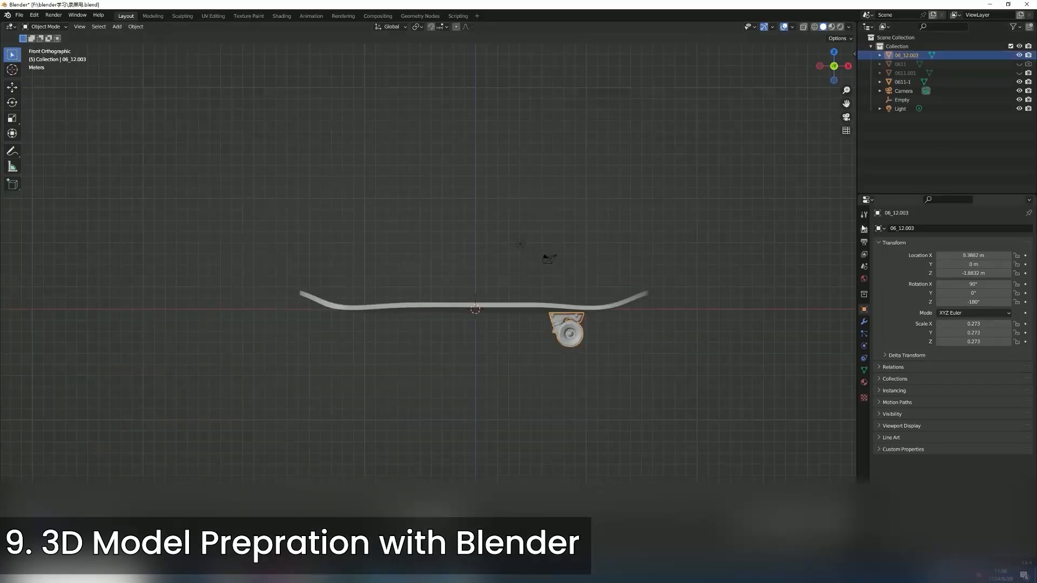
- Add a Mirror modifier on the X axis to the 06_12.003 truck, using Empty as the mirror object
left_click(863, 323)
left_click(897, 229)
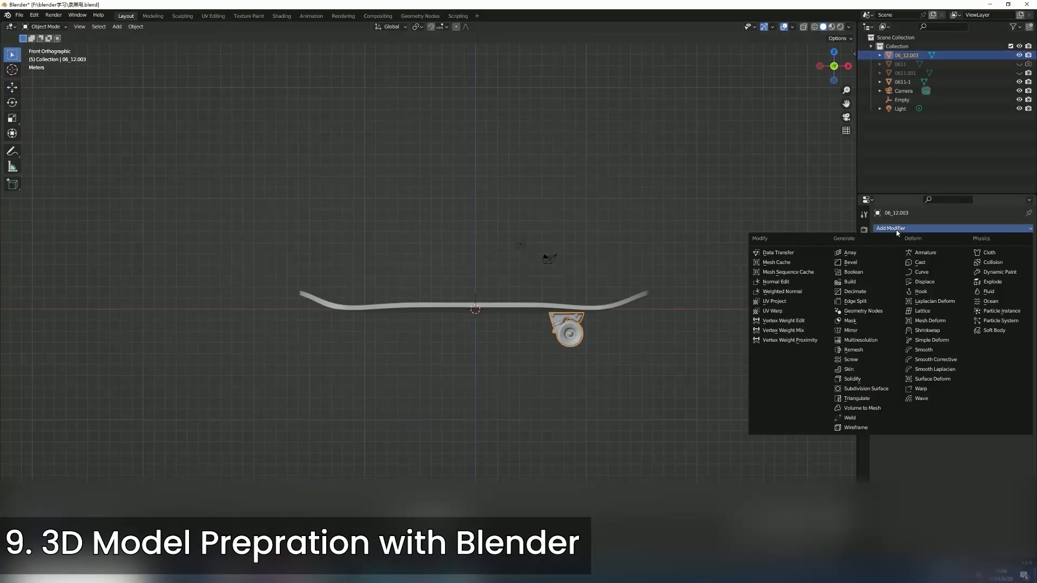
left_click(856, 331)
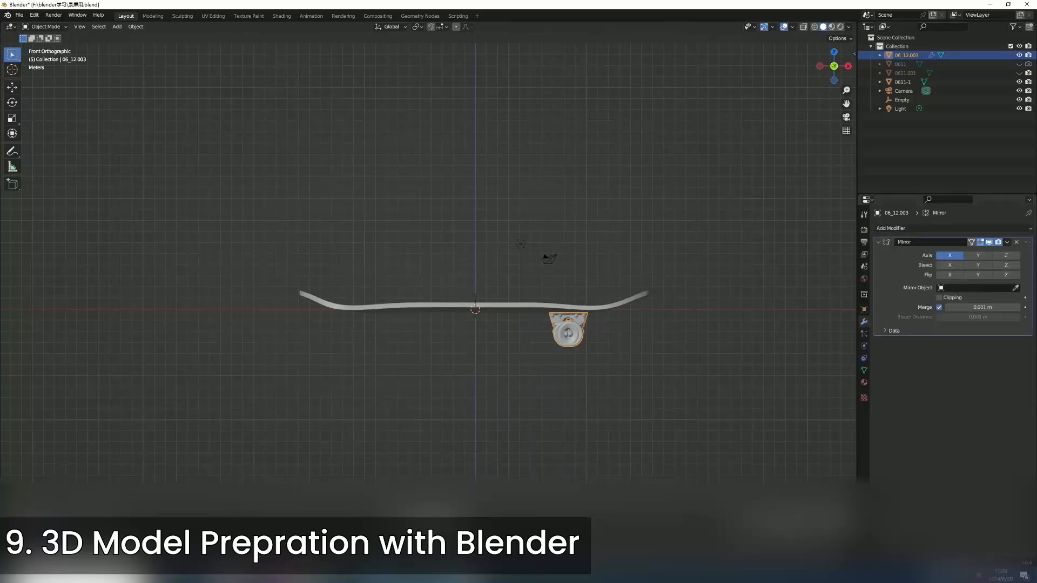
left_click(967, 288)
left_click(943, 337)
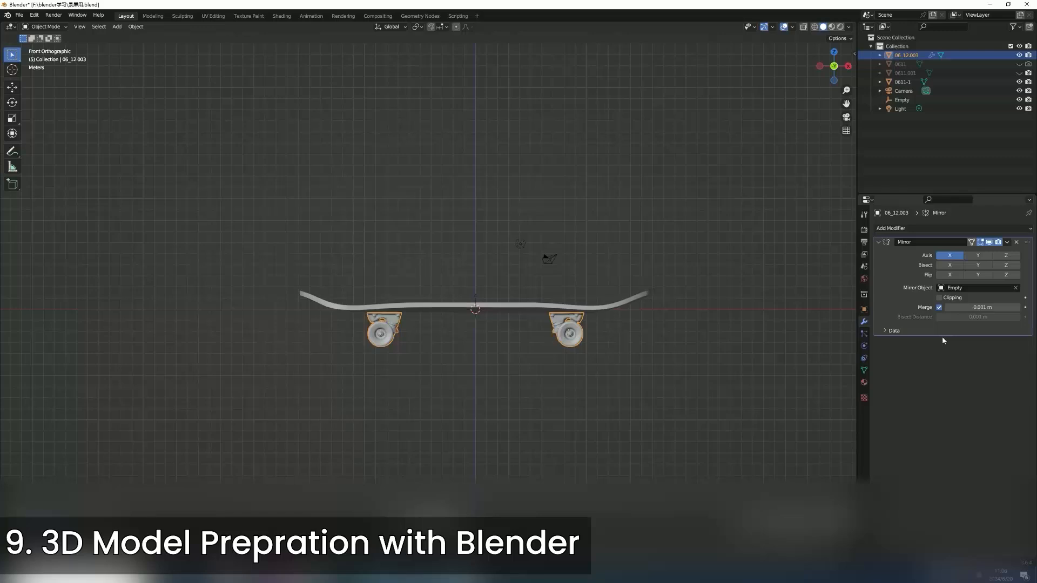
scroll(423, 322, "up", 3)
scroll(423, 322, "down", 2)
middle_click_drag(445, 319, 461, 319)
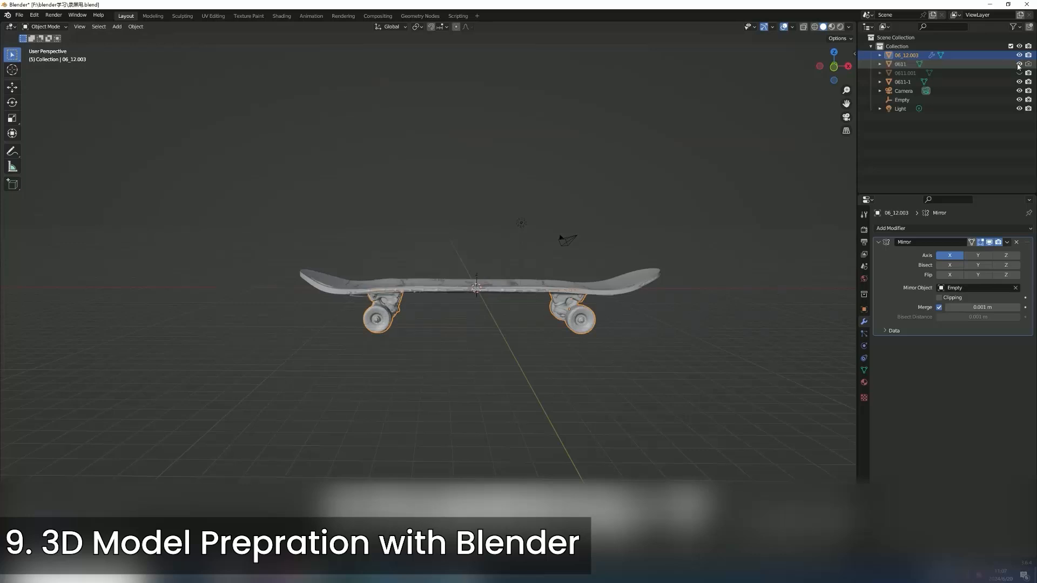
middle_click_drag(570, 316, 442, 354)
left_click(456, 335)
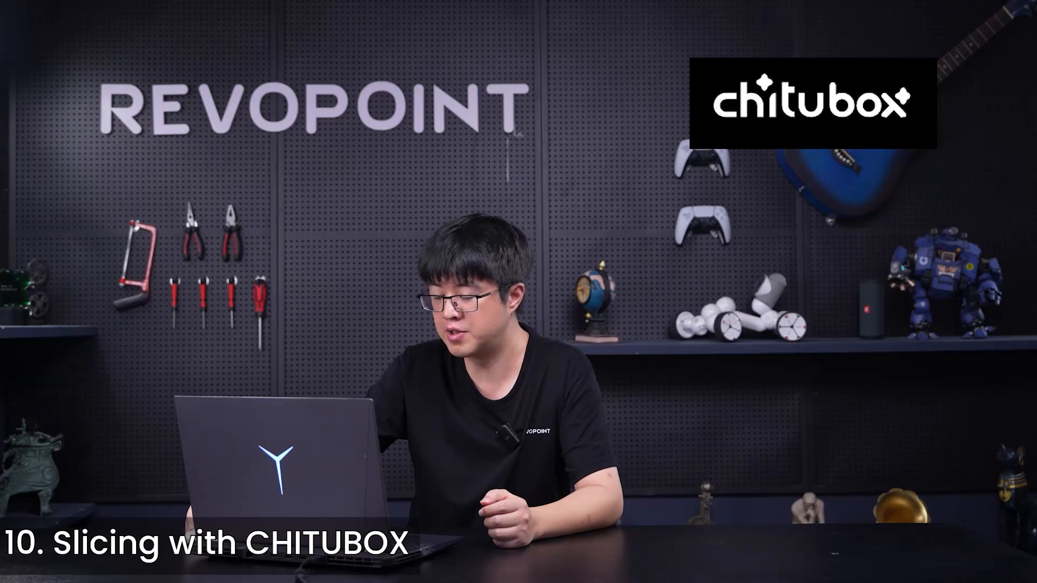
- Switch to CHITUBOX Pro and open Scanned - Stakeboard.stl from the 3D Scanner folder, declining the automatic model repair
left_click(107, 54)
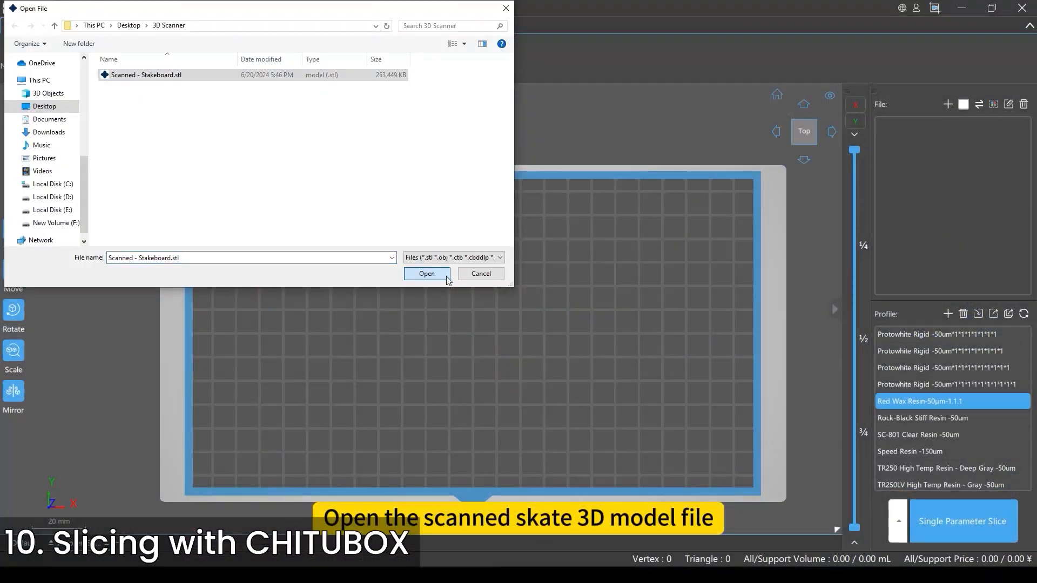
left_click(446, 275)
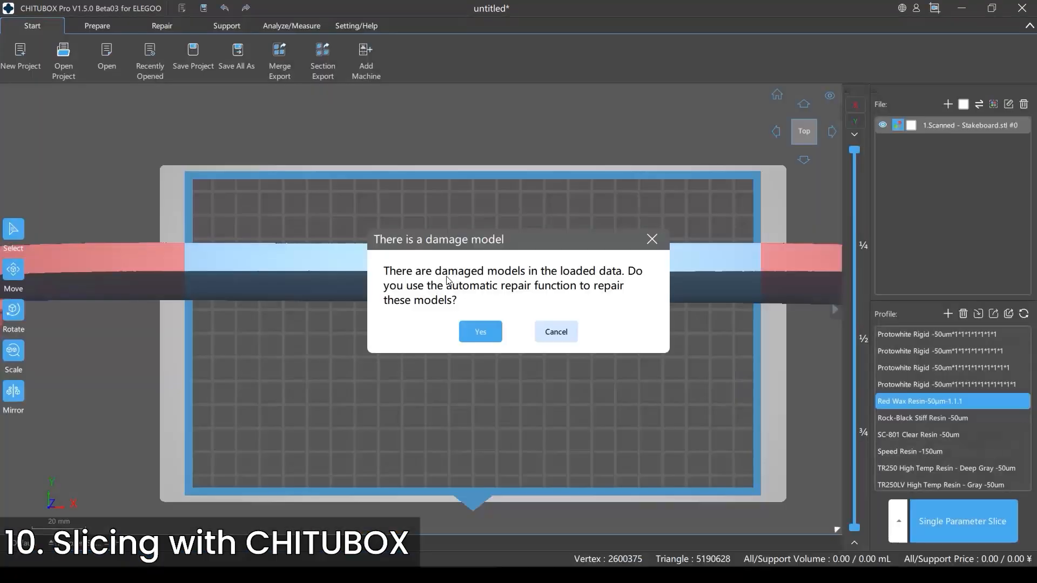
left_click(556, 329)
- Scale the skateboard model proportionally to 35 mm along X so it fits on the build plate
scroll(550, 331, "down", 5)
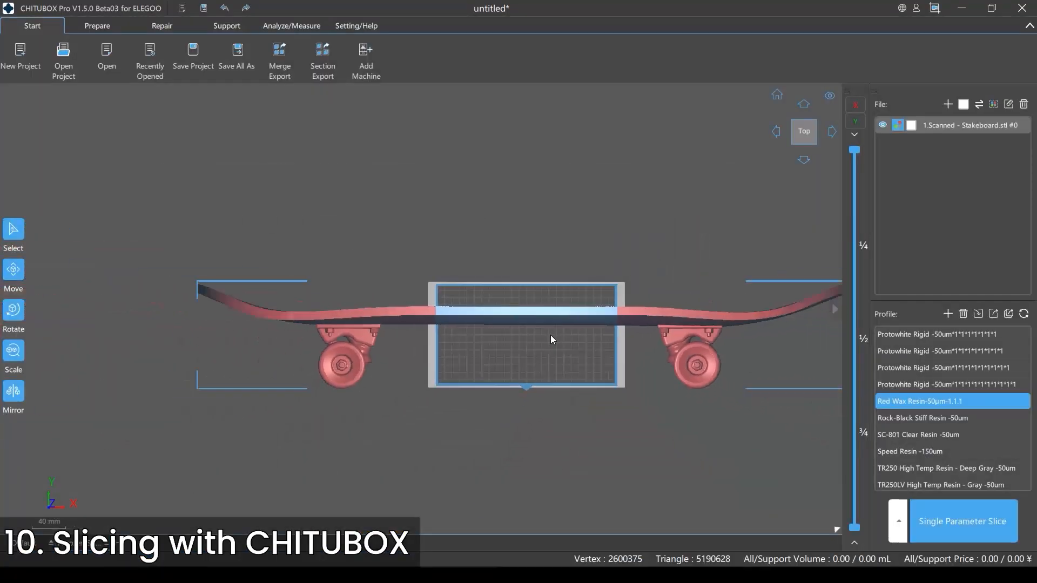
scroll(551, 339, "down", 1)
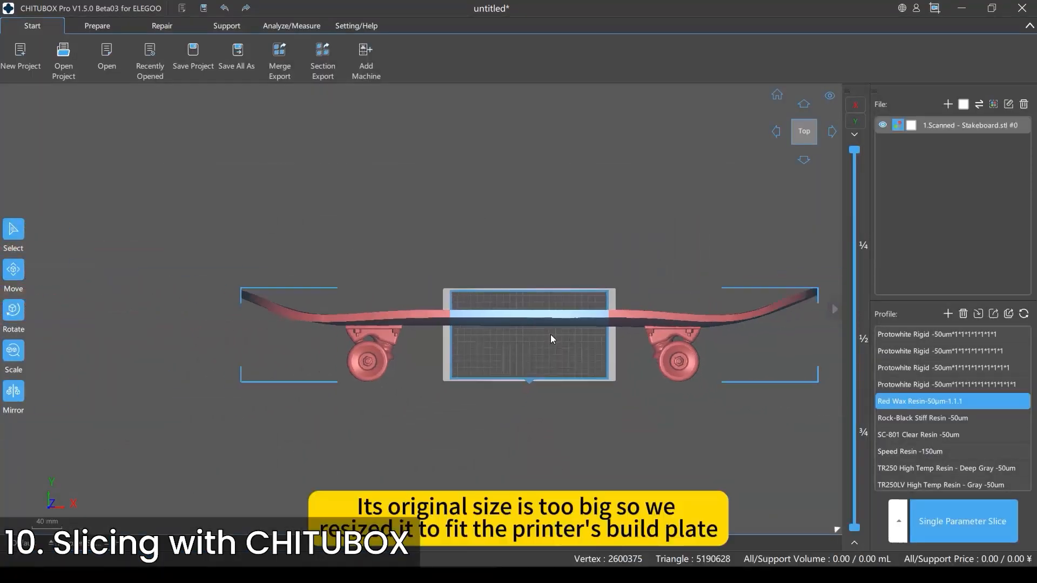
left_click(14, 351)
type("35")
key("Return")
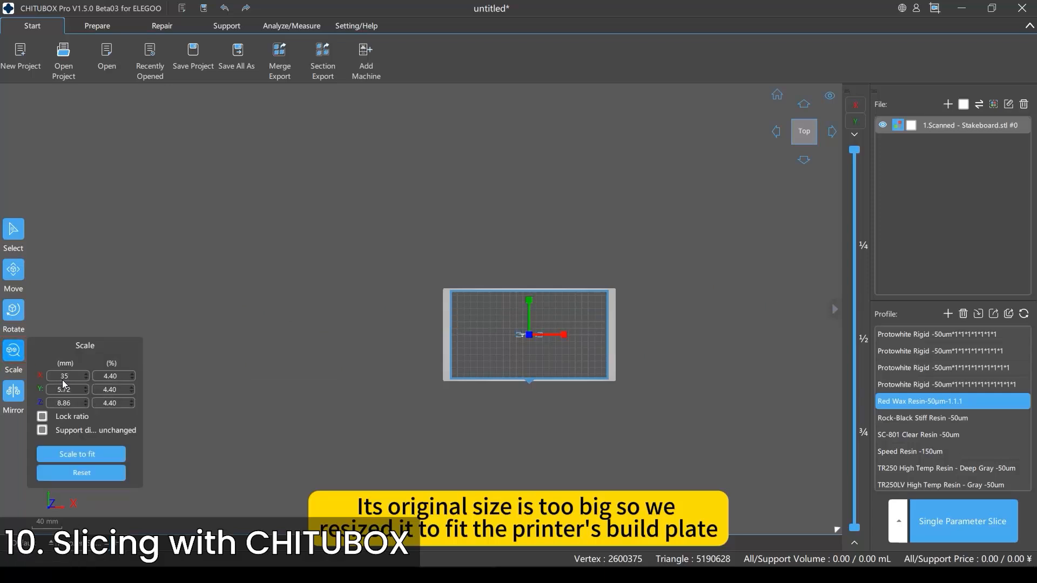
left_click(574, 382)
scroll(607, 326, "up", 8)
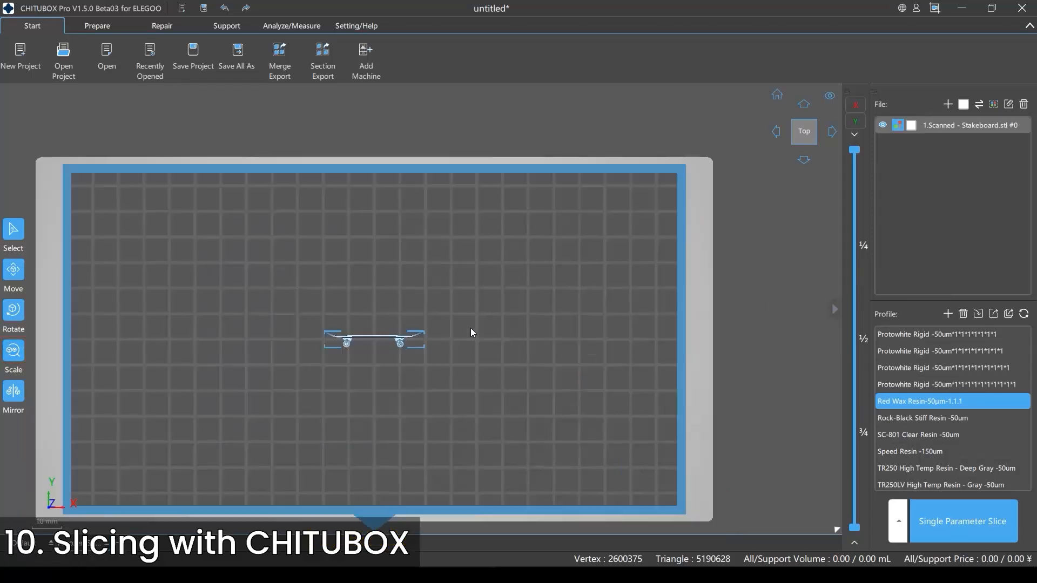
scroll(471, 333, "up", 4)
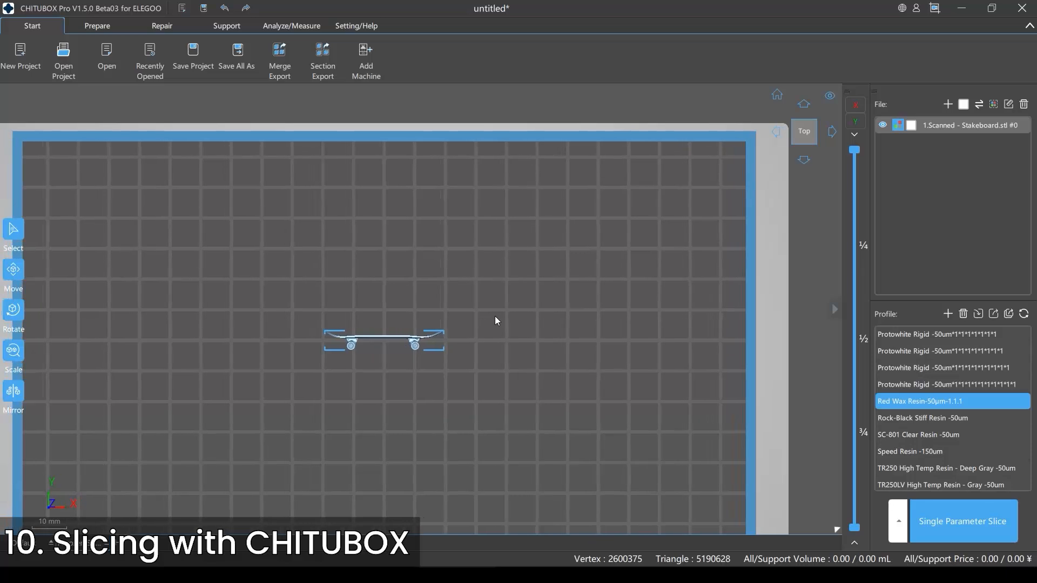
- Select the scaled skateboard and rotate it to 90 degrees about the X axis
left_click(393, 337)
scroll(305, 384, "up", 6)
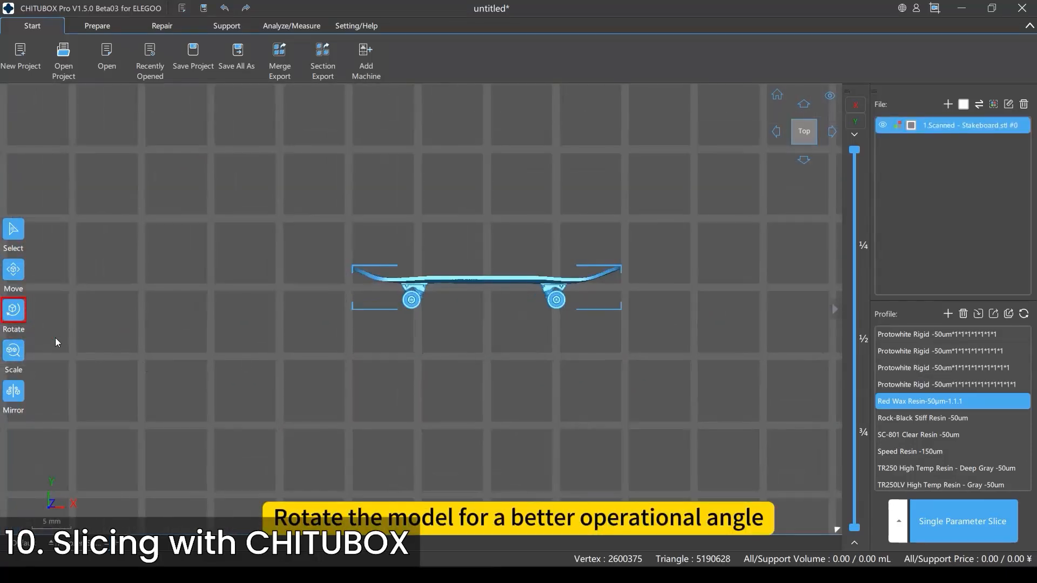
left_click(21, 314)
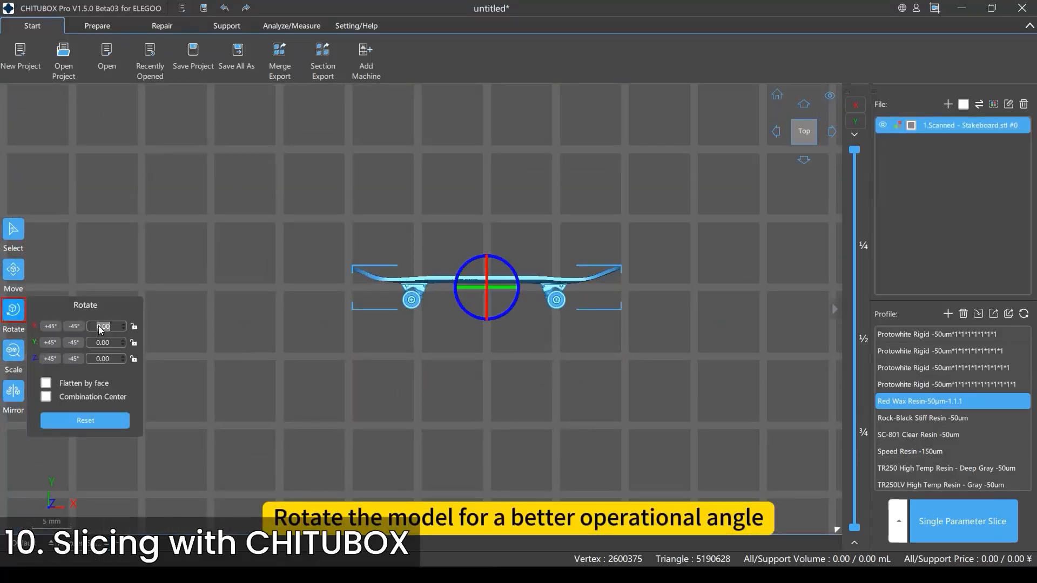
type("90")
key("Return")
left_click(521, 168)
right_click_drag(520, 167, 470, 126)
right_click_drag(525, 160, 539, 181)
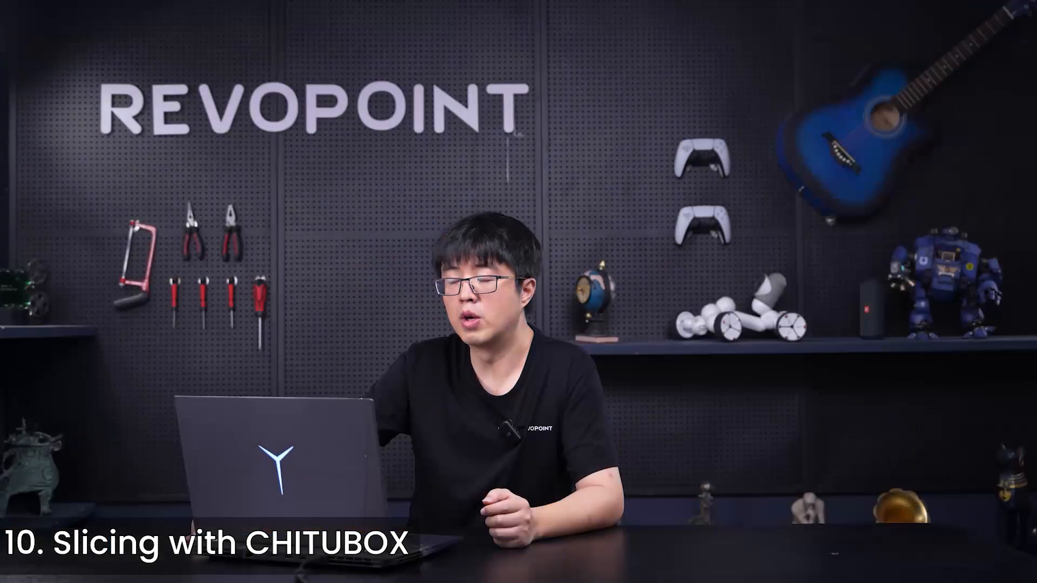